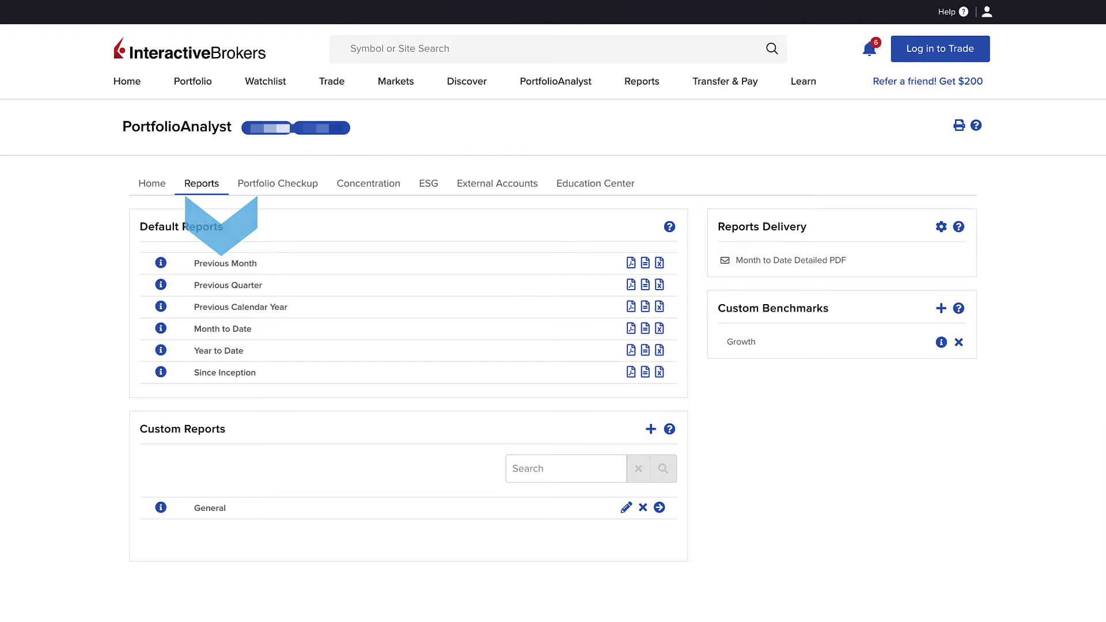
Generate the default Previous Month report as a PDF, consolidating the selected accounts into a single report
left_click(632, 264)
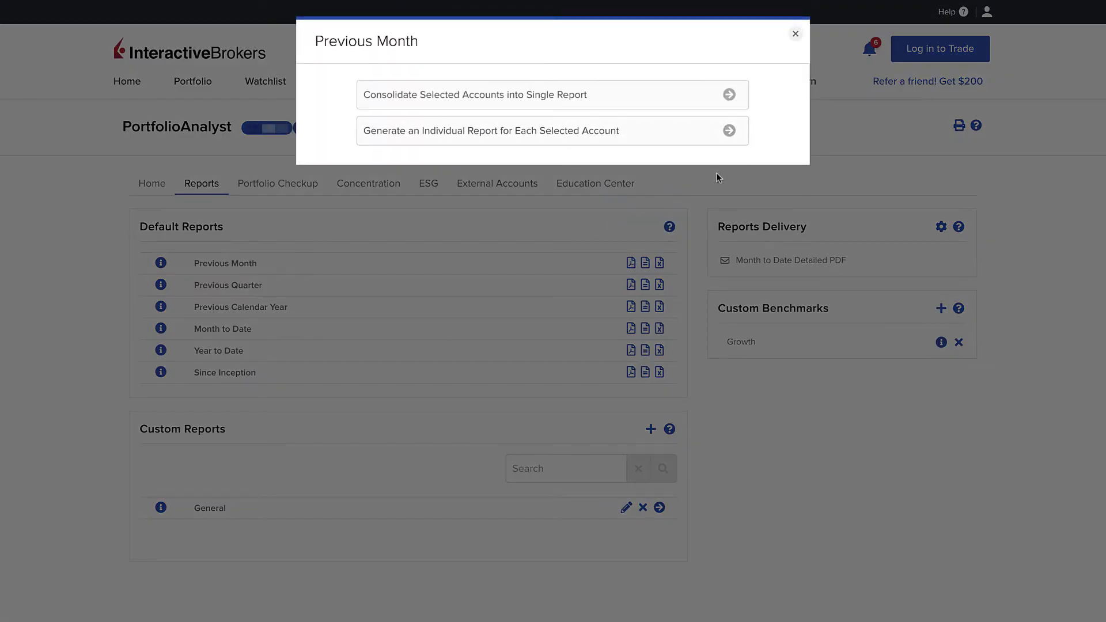
left_click(691, 106)
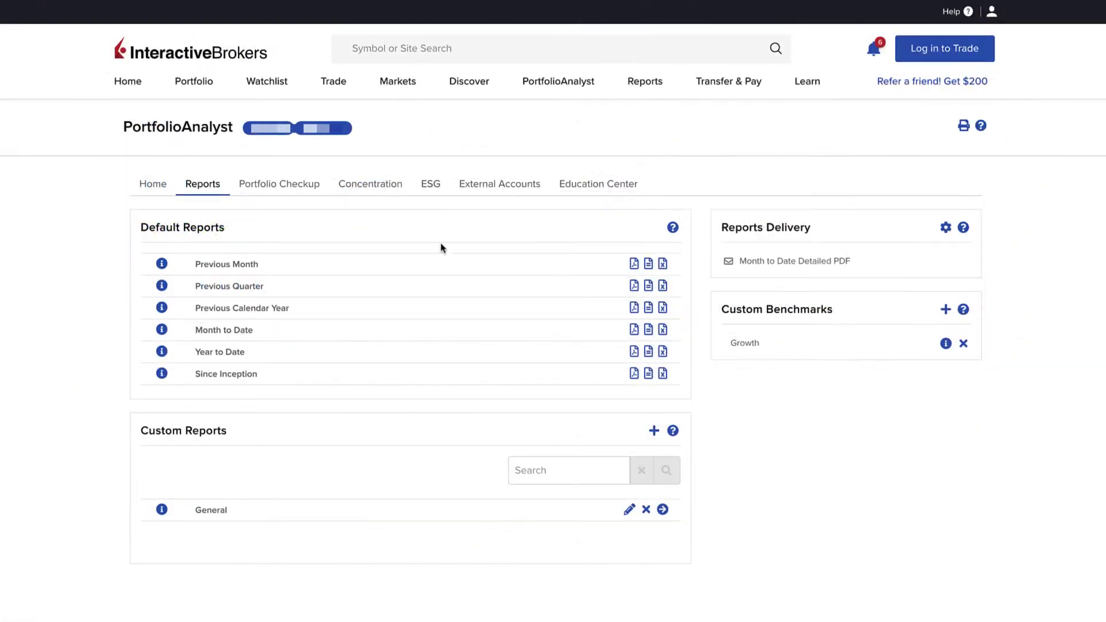
left_click(648, 265)
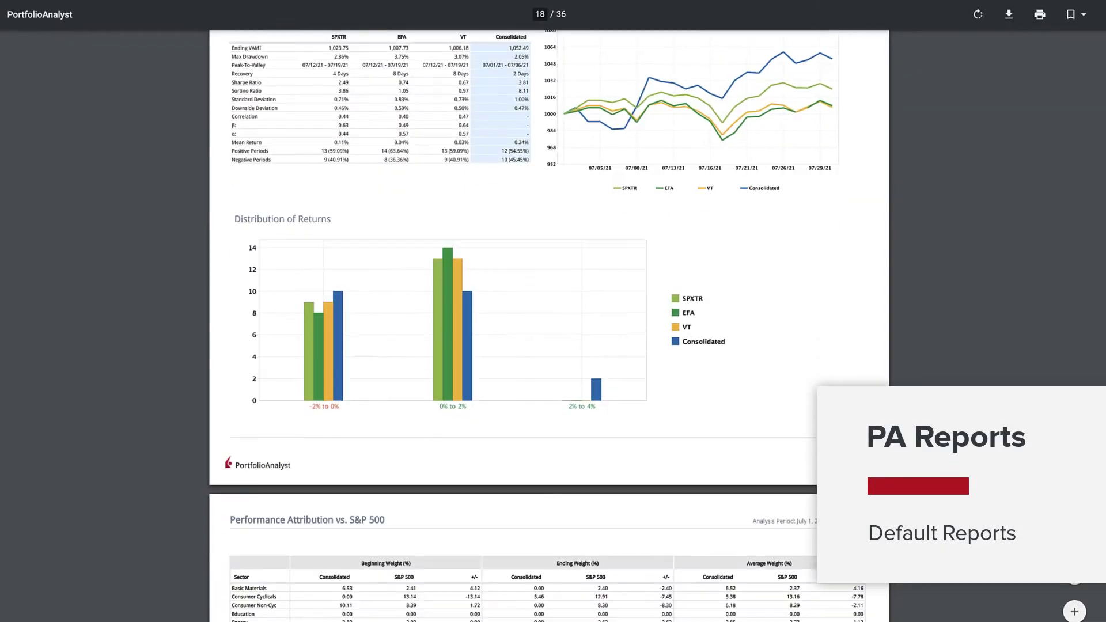
Review the report's risk measures and Performance Attribution vs. S&P 500 pages, and go to Benchmark Performance Comparisons from the table of contents
scroll(553, 311, "up", 1)
scroll(549, 311, "down", 8)
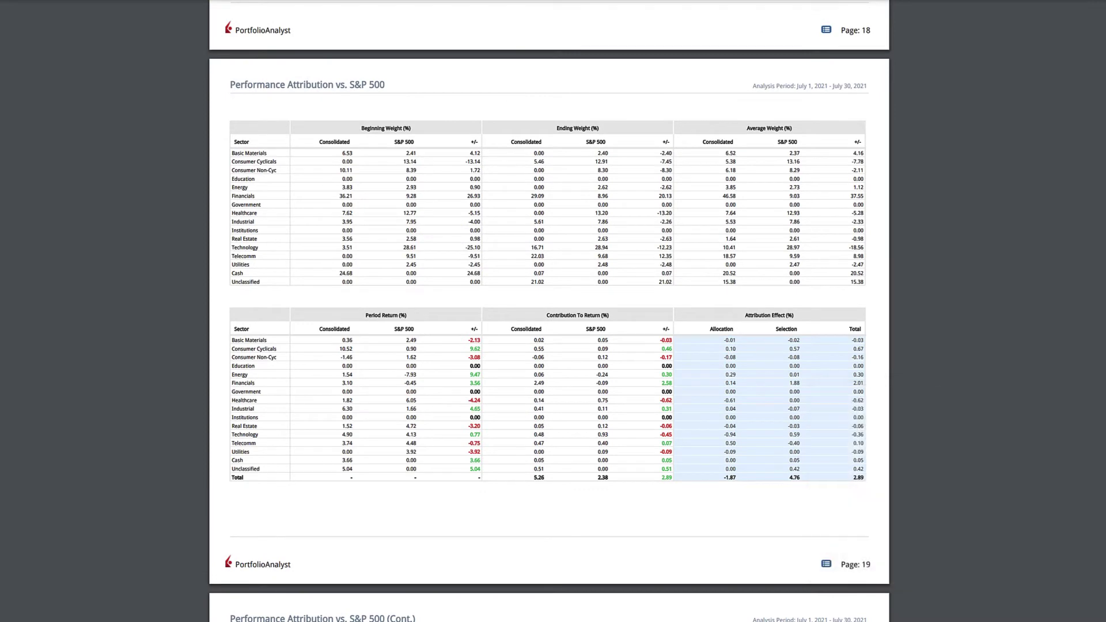
scroll(552, 311, "down", 9)
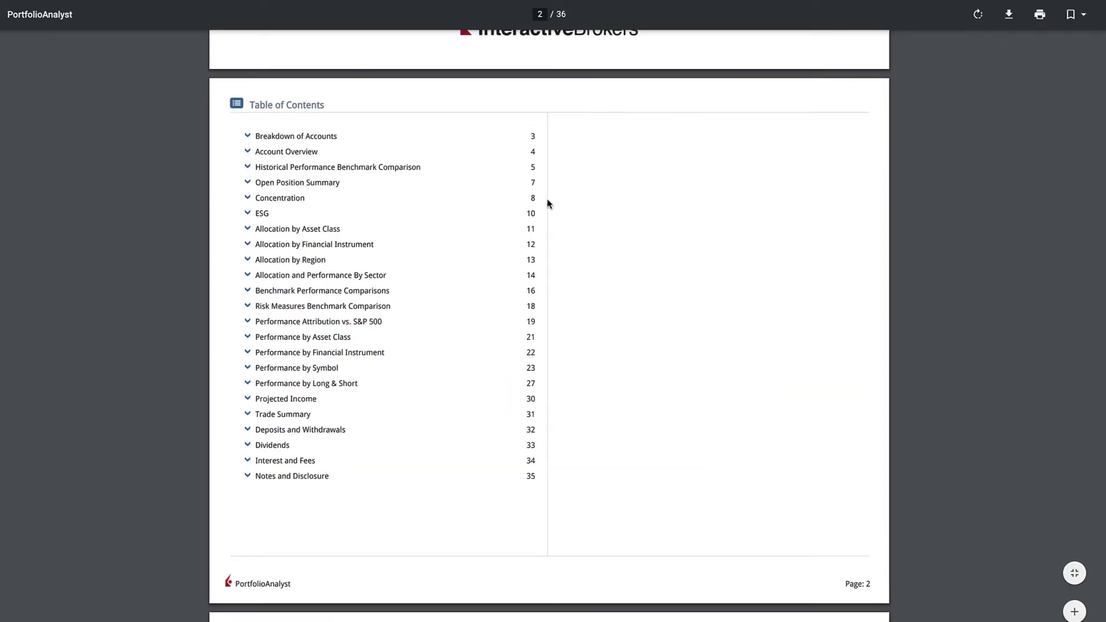
left_click(376, 295)
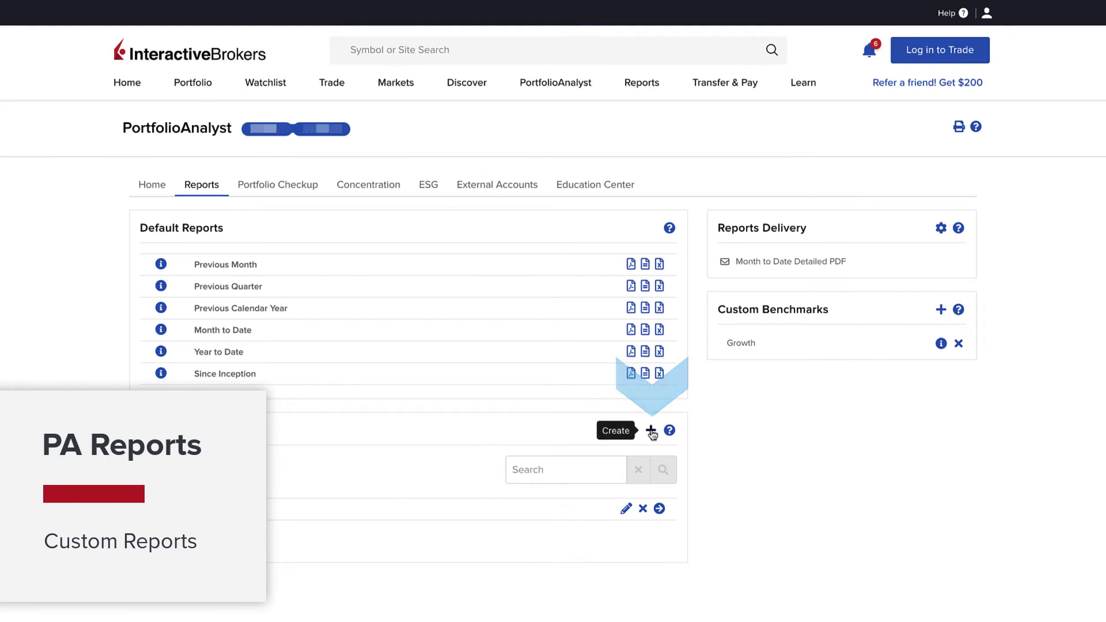
Start a new custom report named "Perf by Symbol" with time period Year To Date and frequency Monthly
left_click(651, 432)
type("Perf ")
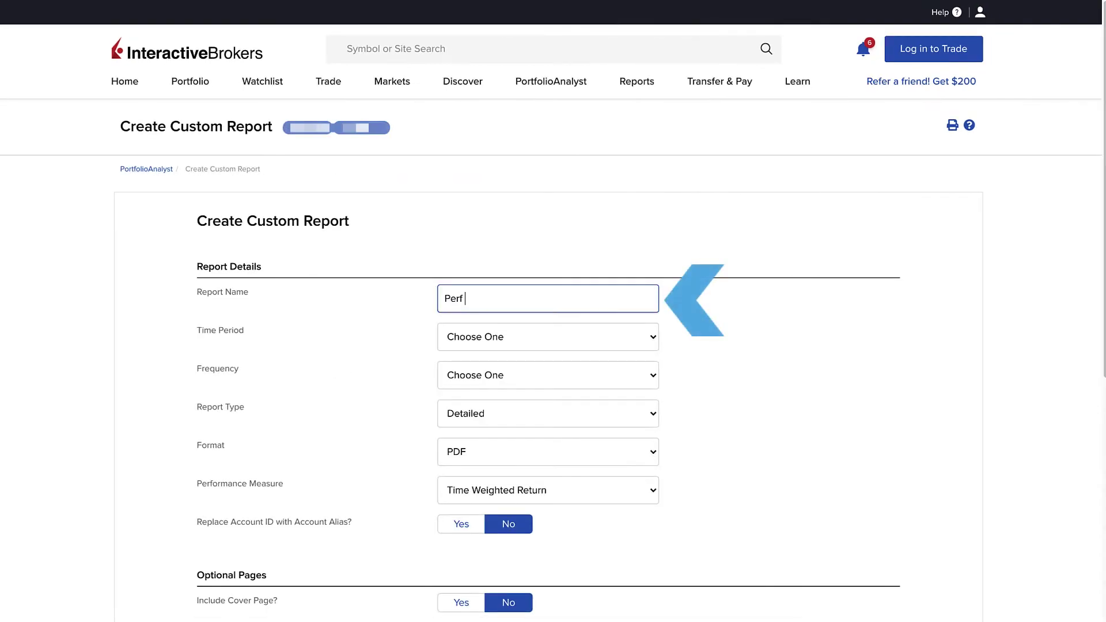
type("by Symbol")
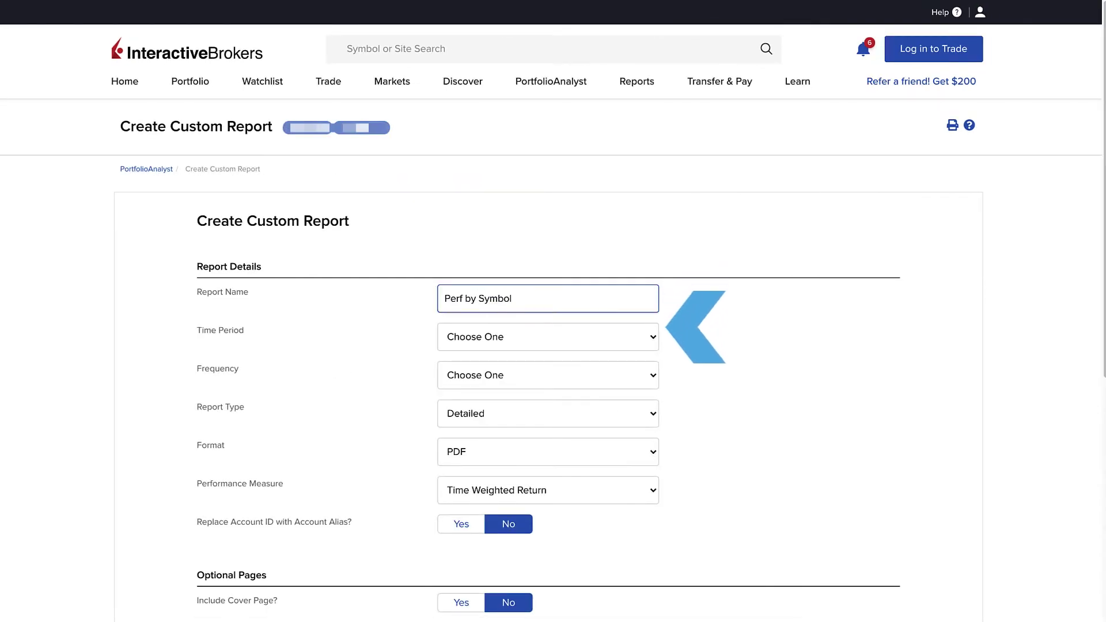
left_click(490, 341)
left_click(481, 433)
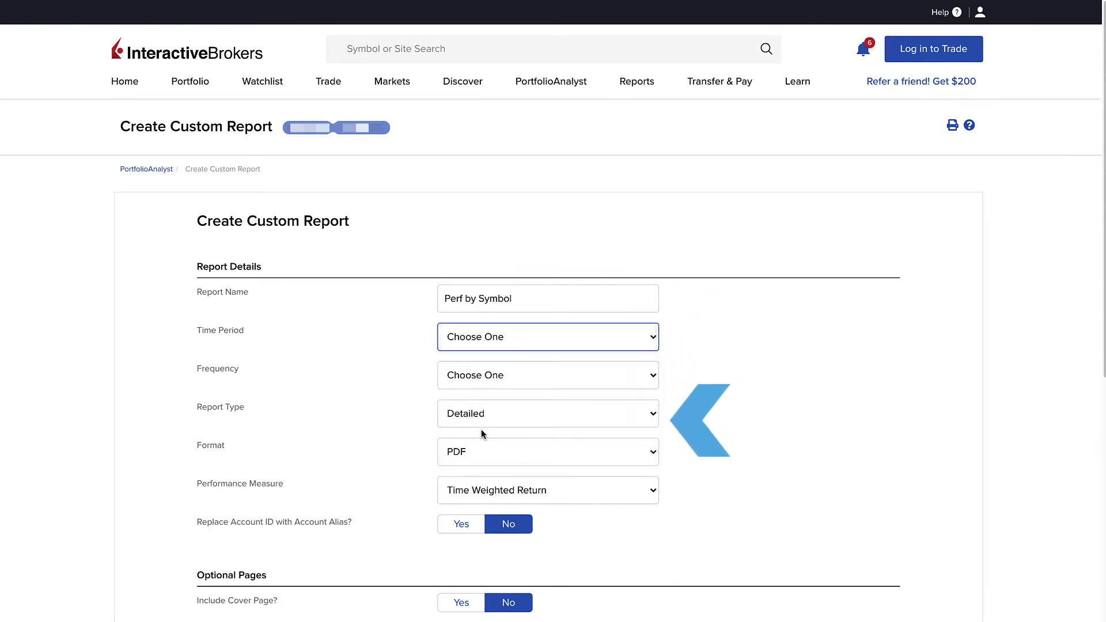
left_click(481, 382)
left_click(482, 392)
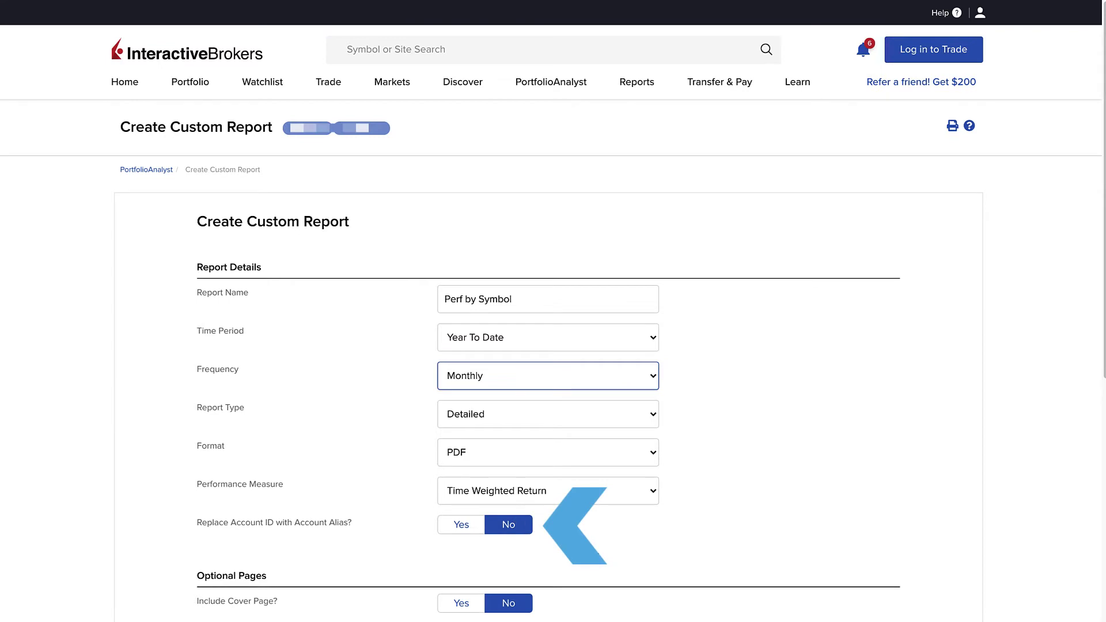
Include the Performance by Symbol page in the custom report, leaving the other report details and optional pages at their defaults
scroll(1097, 288, "down", 1)
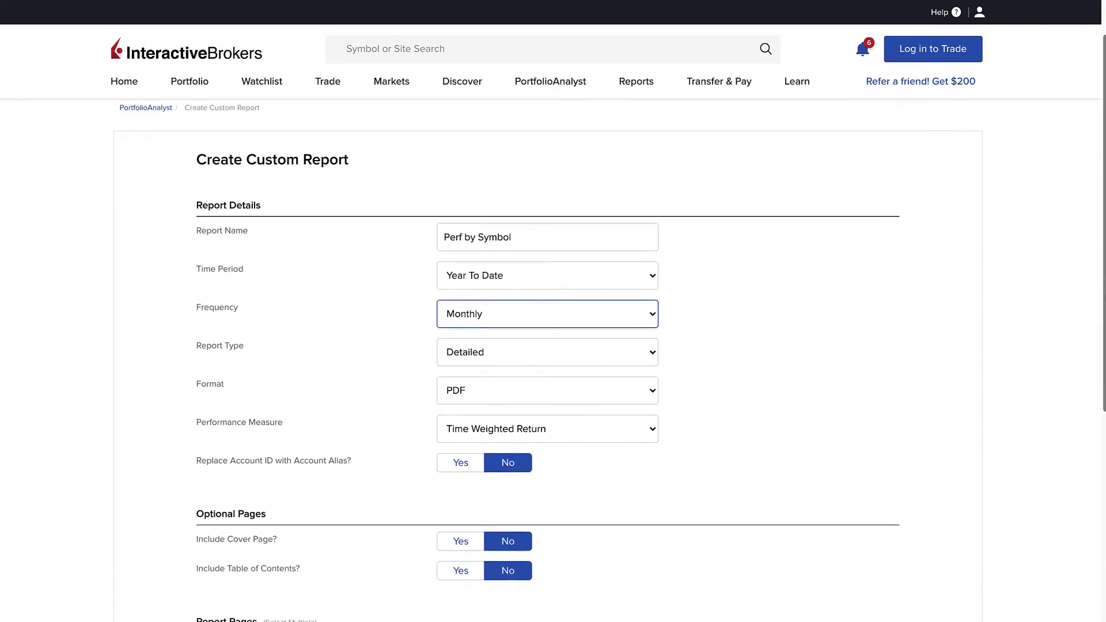
scroll(547, 359, "down", 2)
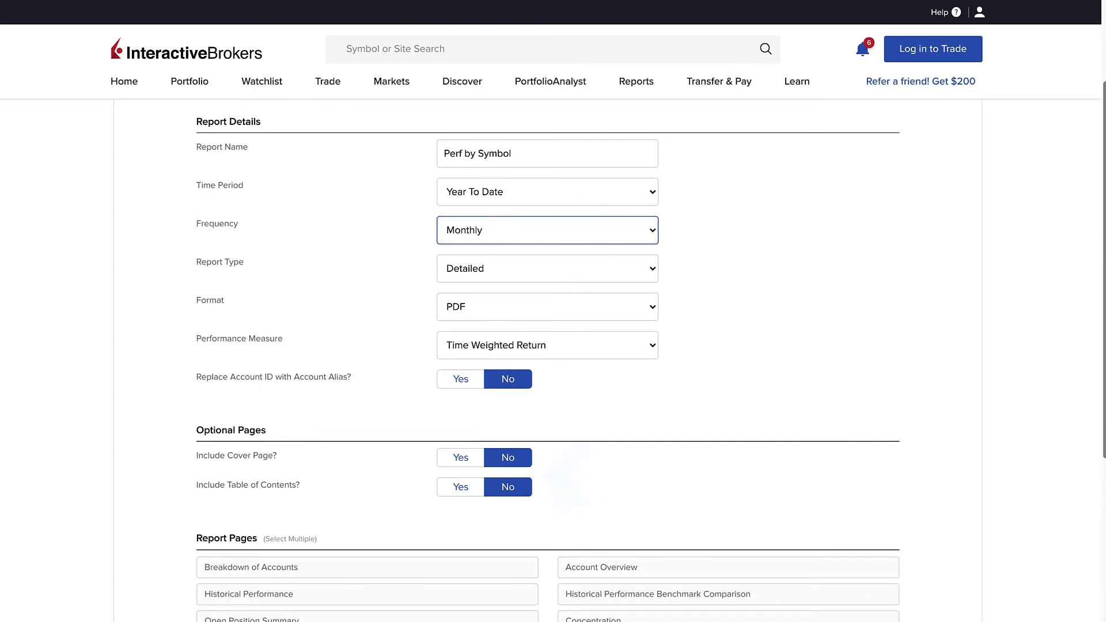
scroll(548, 360, "down", 2)
scroll(548, 359, "down", 5)
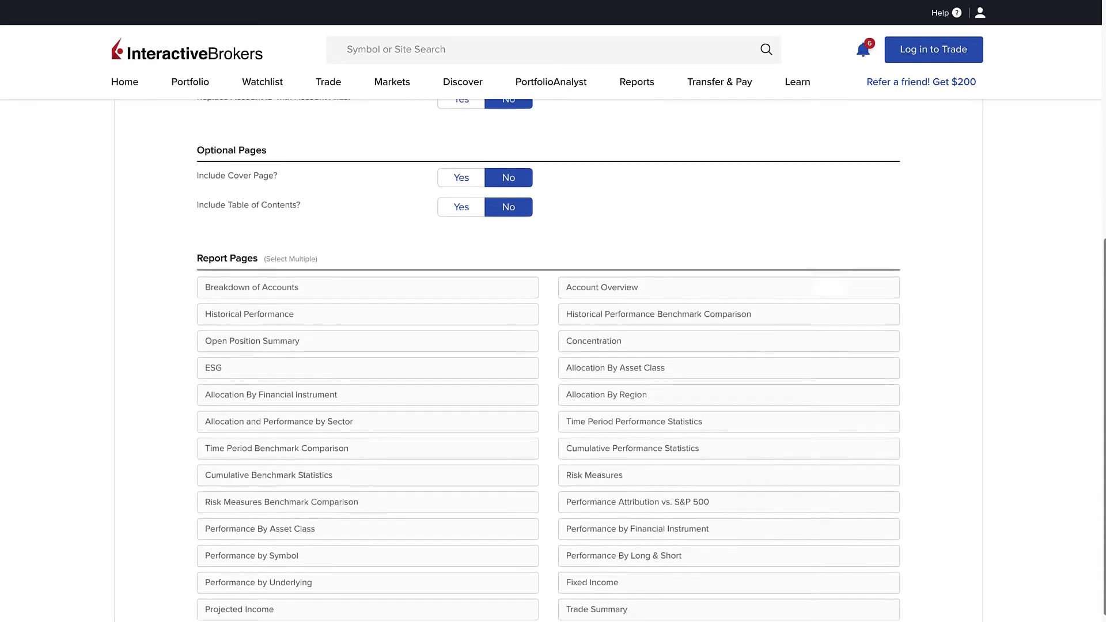
scroll(550, 360, "down", 2)
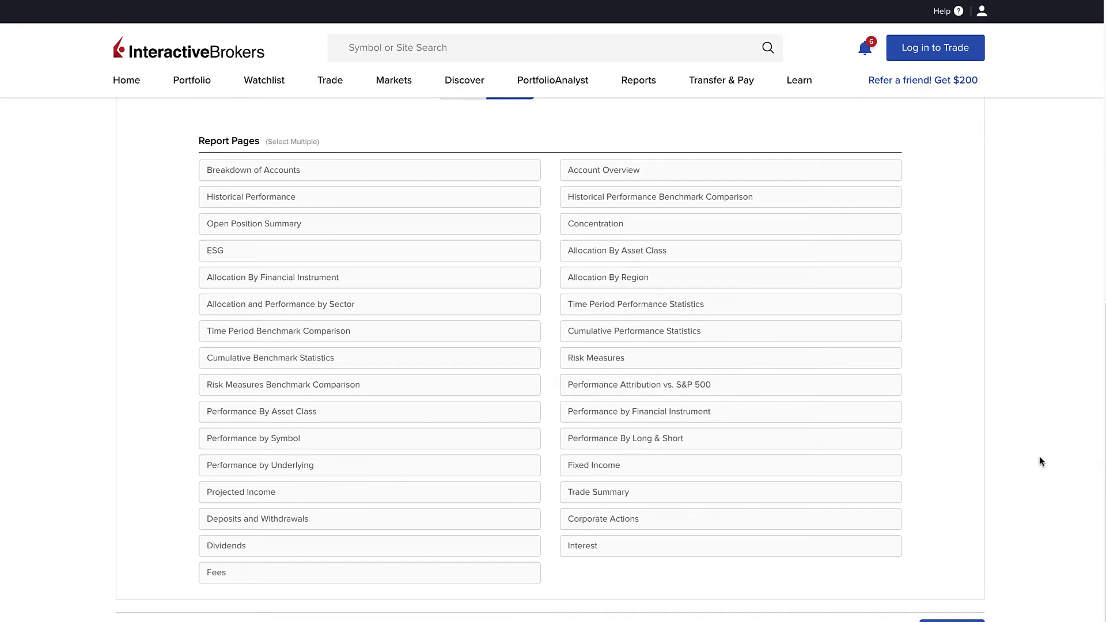
left_click(467, 441)
scroll(1027, 513, "down", 1)
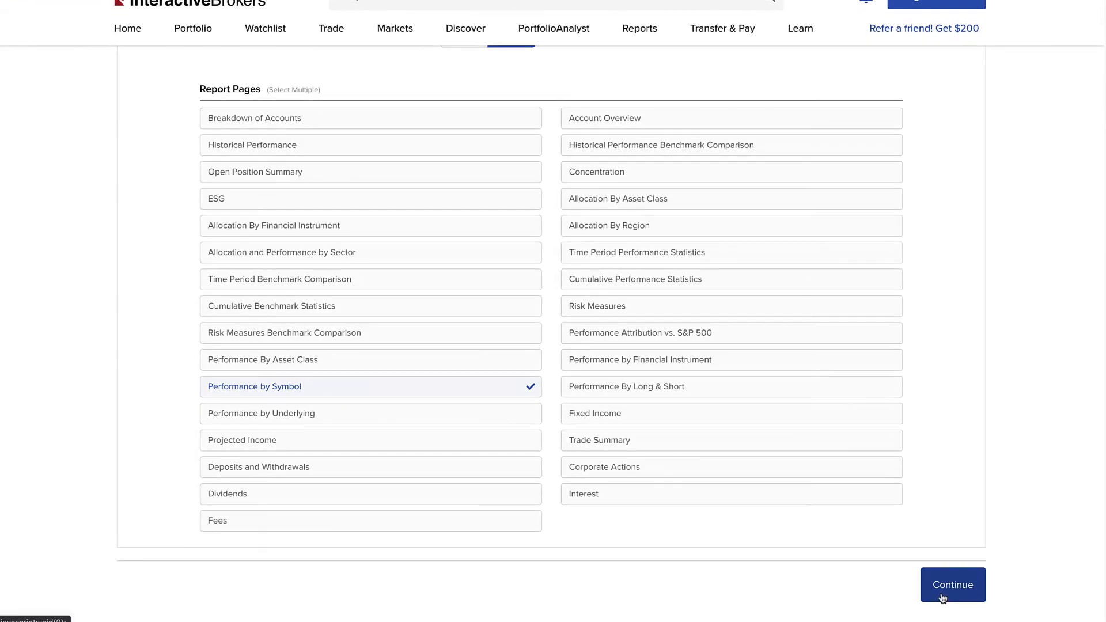
Continue to the review of the custom report, create it and return to the reports overview
left_click(942, 598)
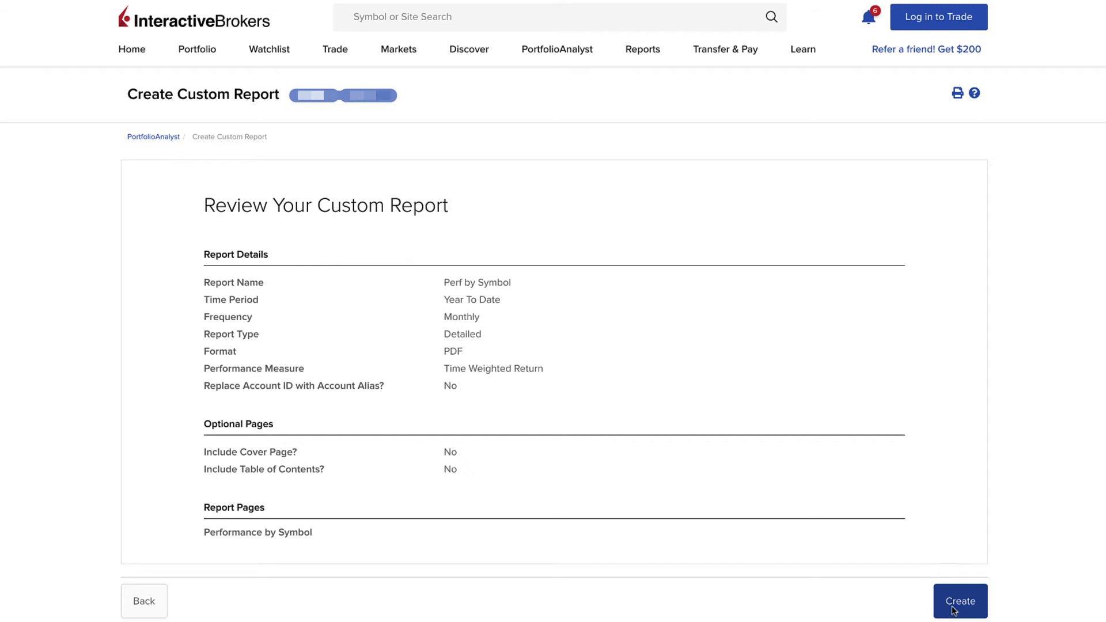
left_click(953, 610)
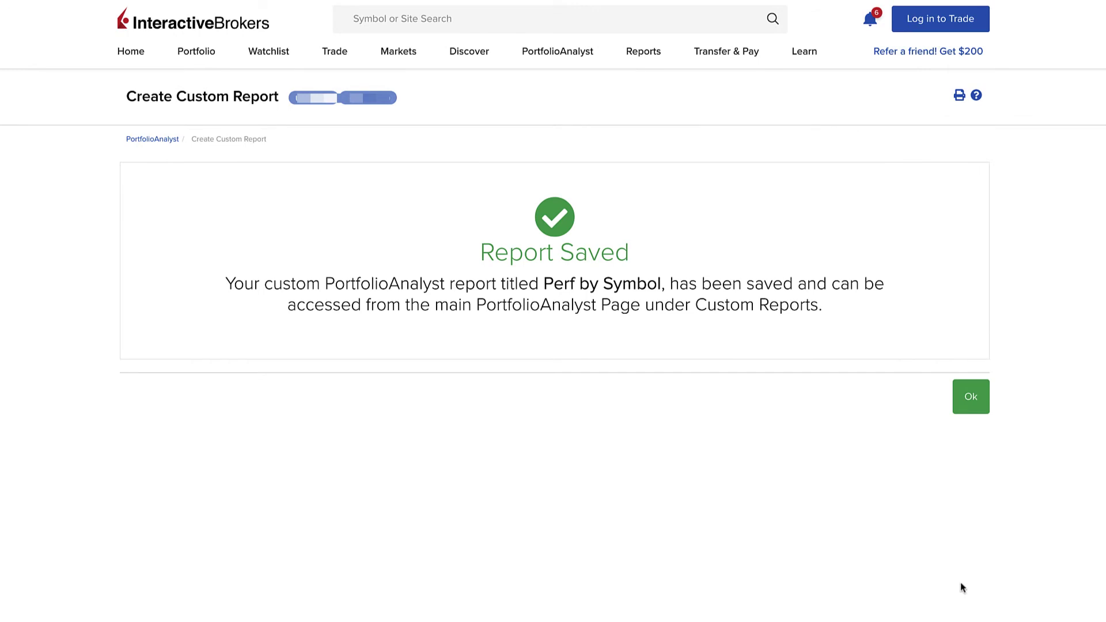
left_click(967, 400)
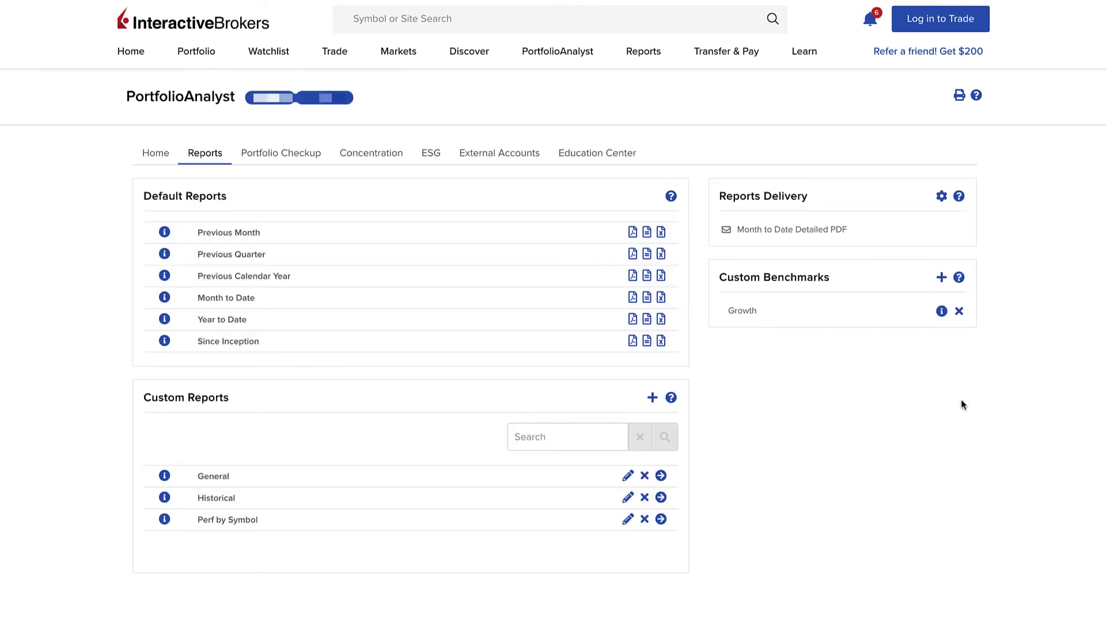
Run the Perf by Symbol custom report with the option Consolidate Selected Accounts into Single Report
left_click(660, 519)
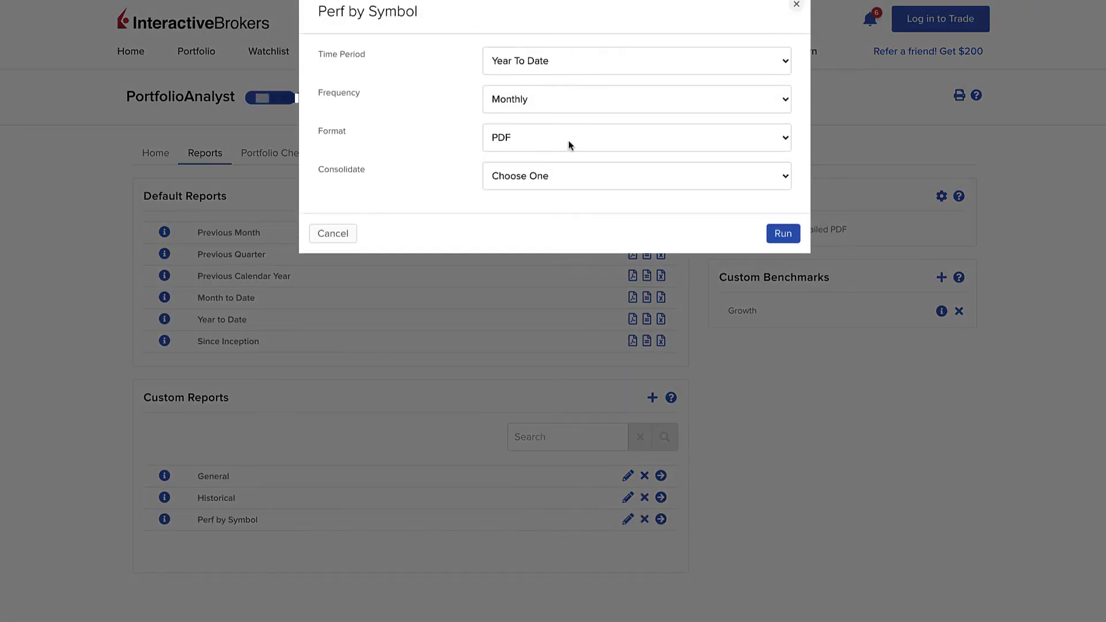
left_click(564, 181)
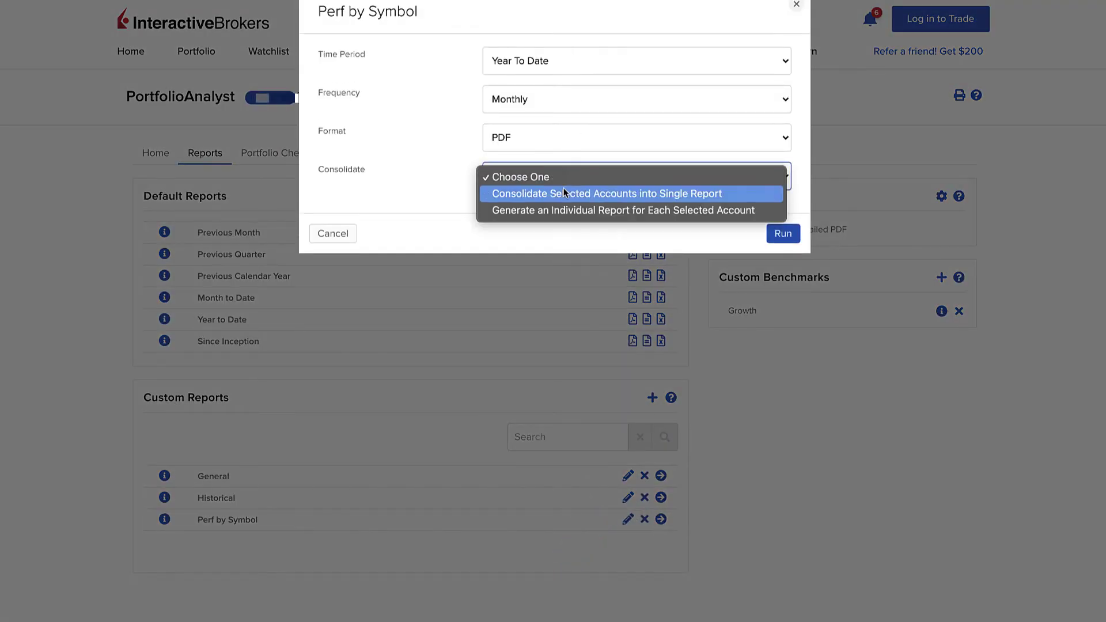
left_click(564, 192)
left_click(778, 233)
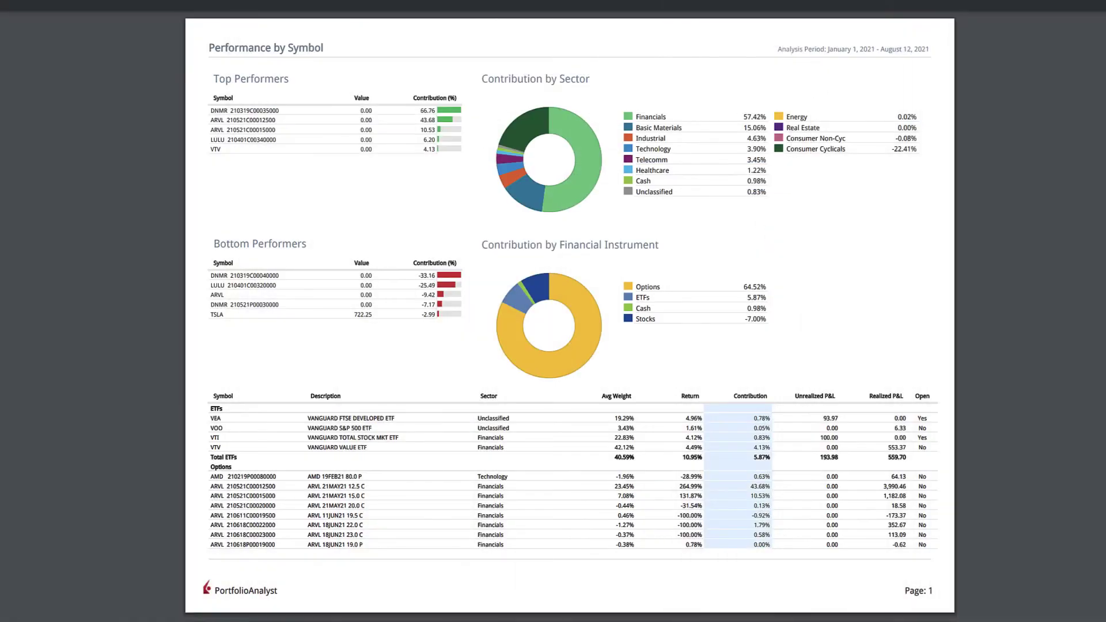
Read through the Performance by Symbol report, from the top and bottom performers to the Sector Composition Heat Map
scroll(570, 315, "down", 9)
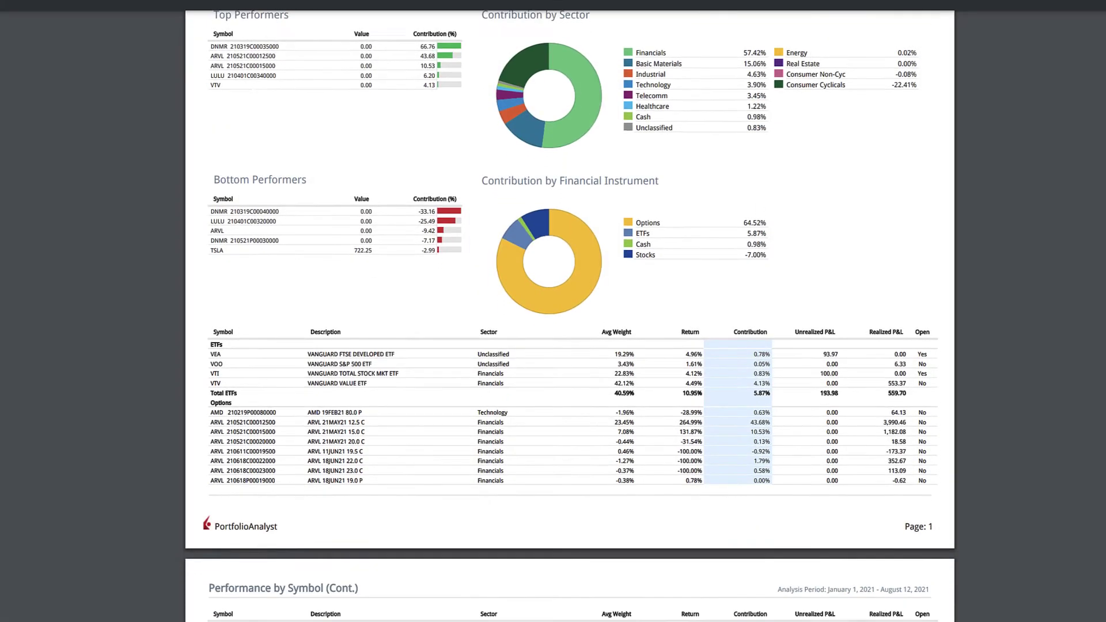
scroll(569, 311, "down", 13)
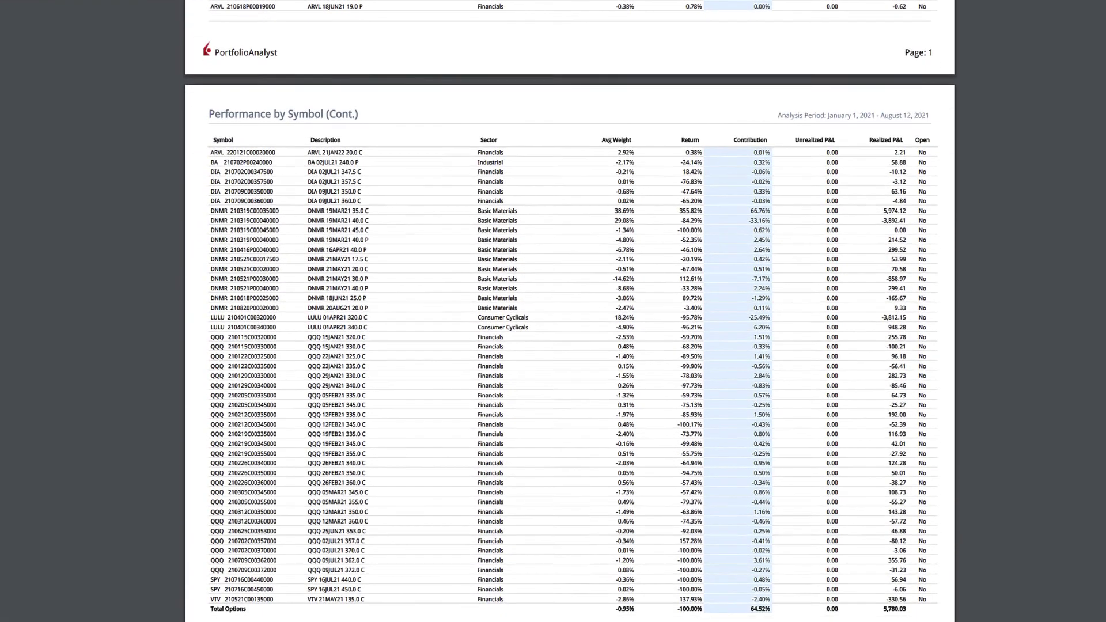
scroll(570, 311, "down", 19)
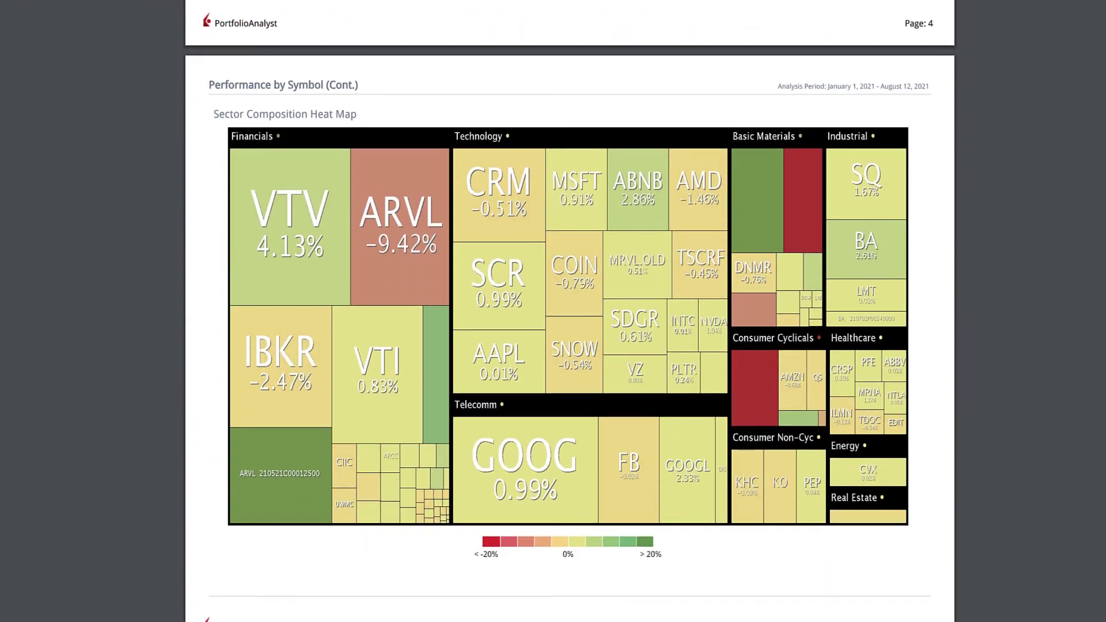
scroll(569, 311, "down", 3)
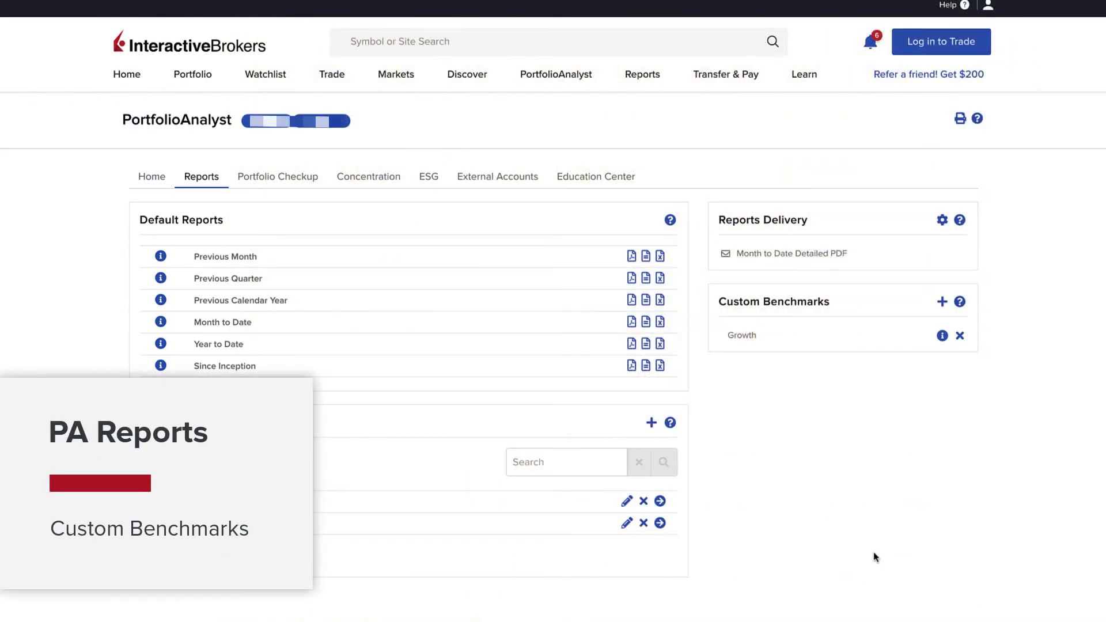
View the details of the Growth custom benchmark, and consult and close the Custom Benchmarks help
left_click(942, 335)
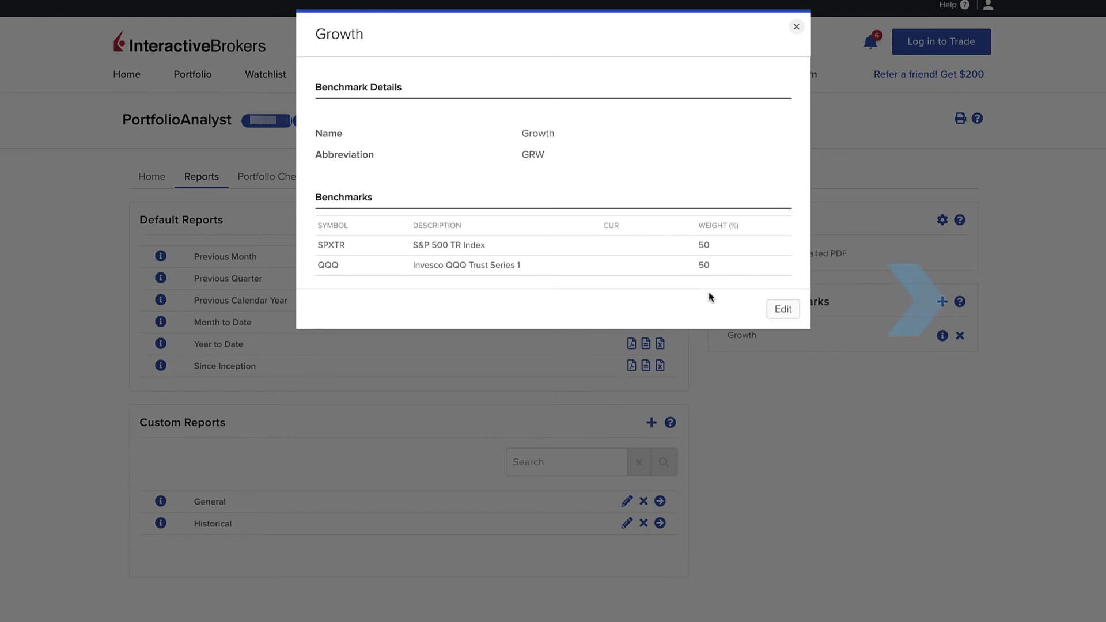
left_click(957, 299)
left_click(959, 302)
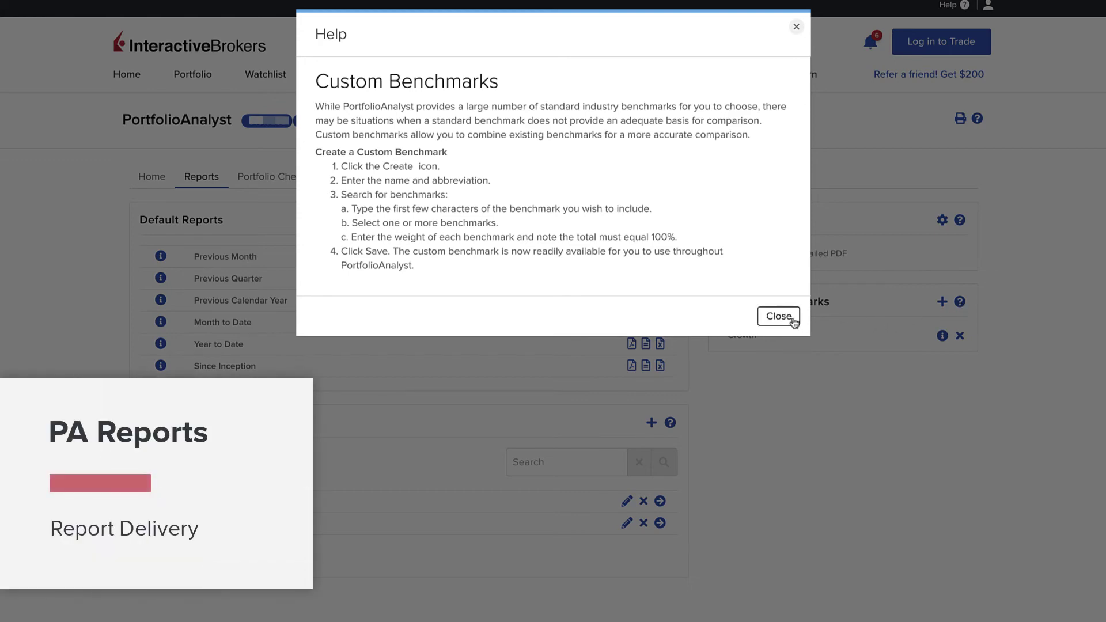
left_click(789, 317)
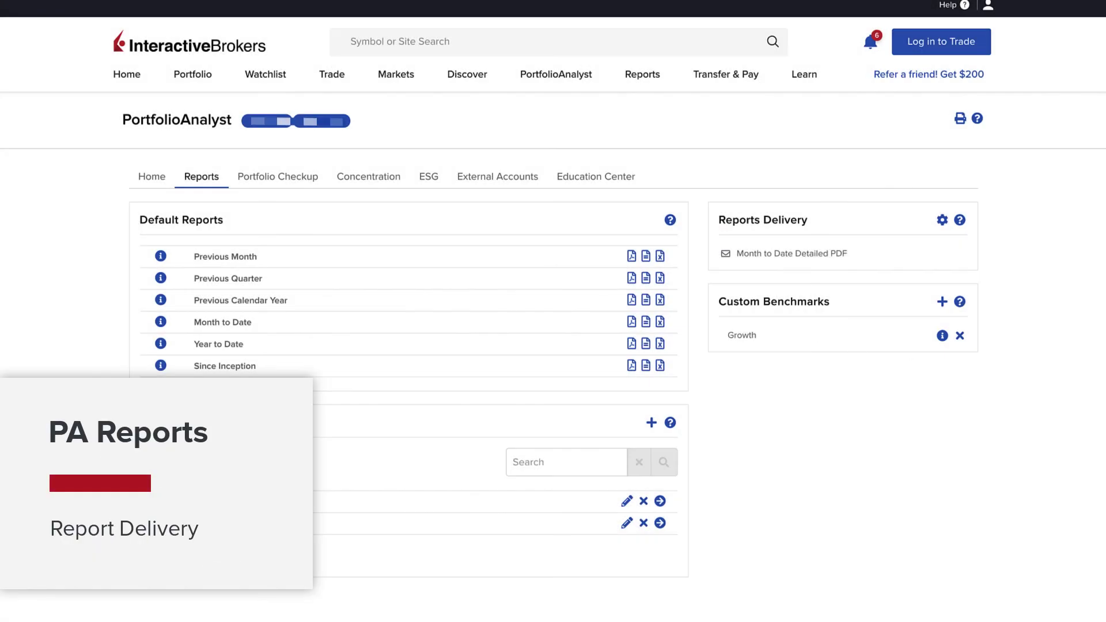
Open the Reports Delivery configuration and choose Email as the delivery method
left_click(942, 220)
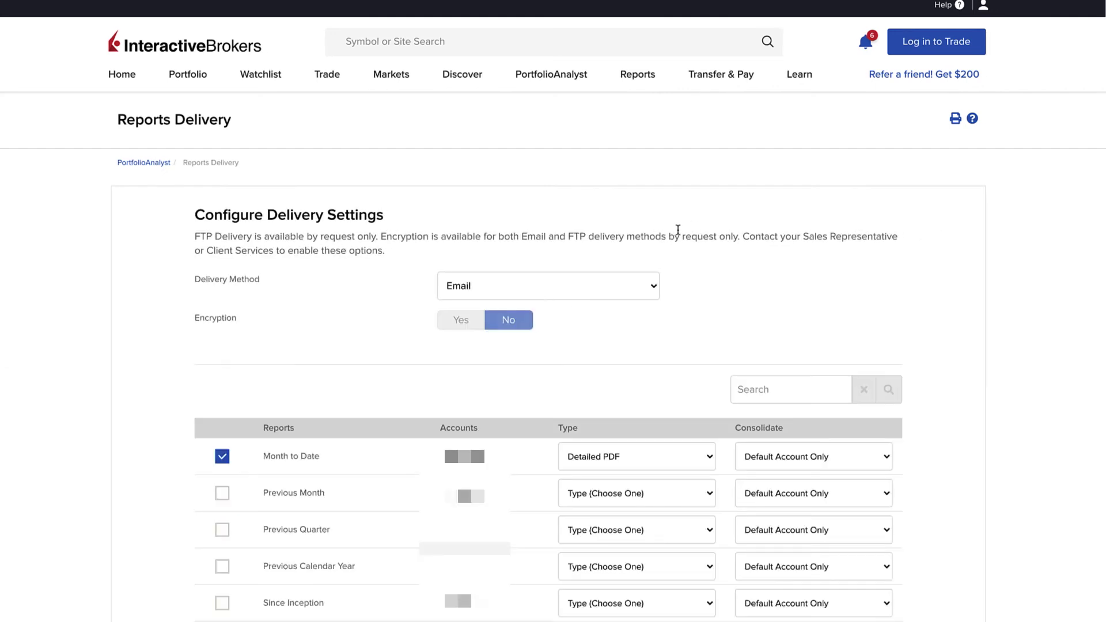
left_click(630, 282)
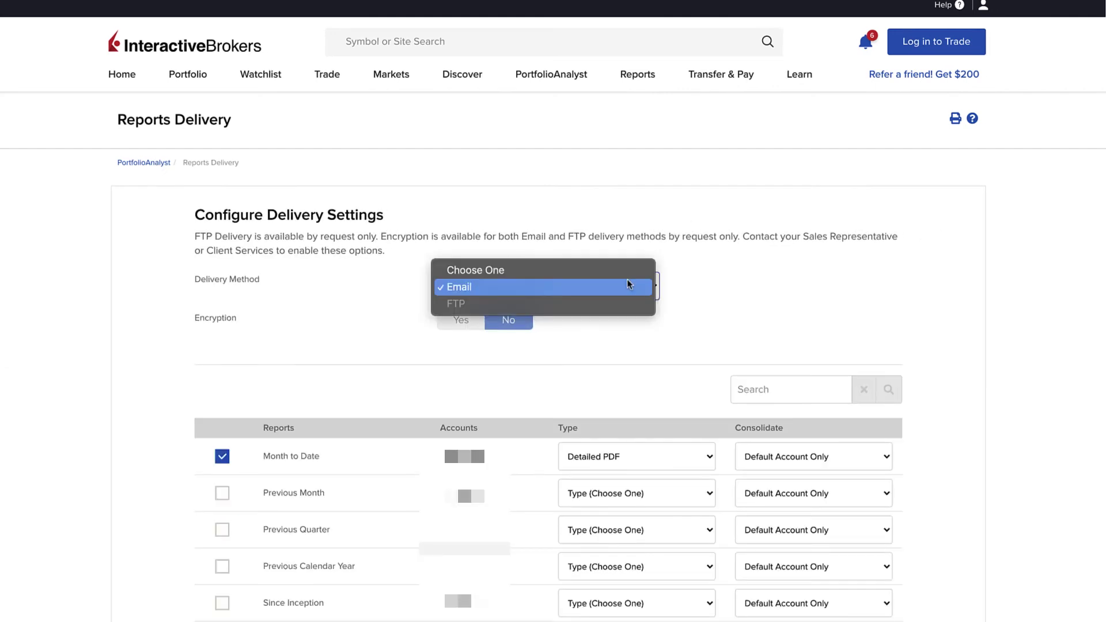
left_click(627, 283)
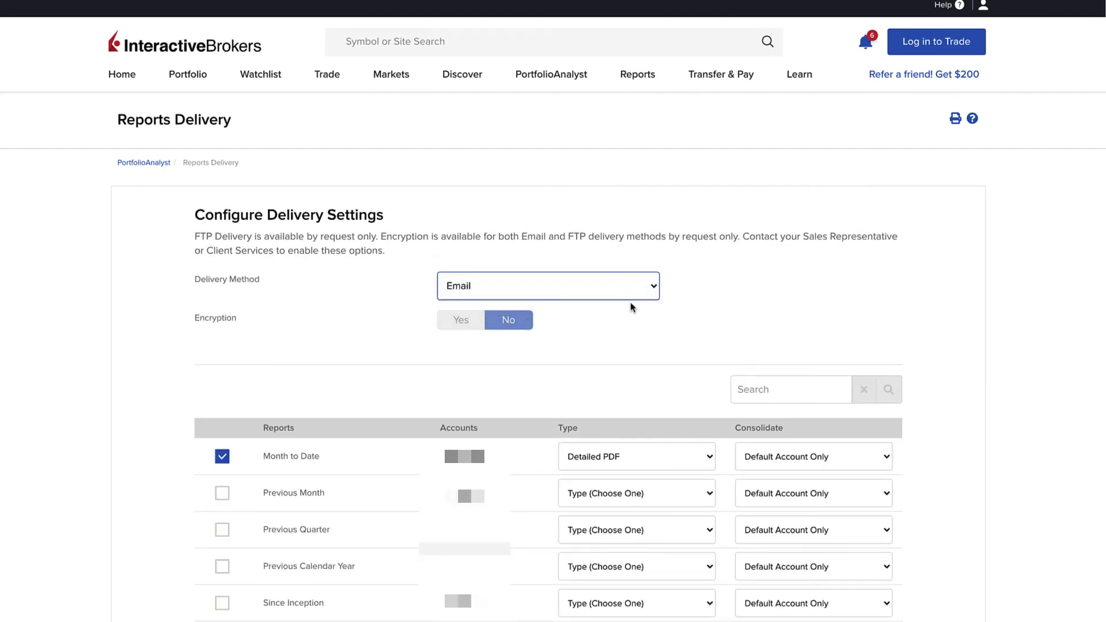
Look over the list of reports available for delivery and open the help for configuring report delivery
scroll(979, 303, "down", 4)
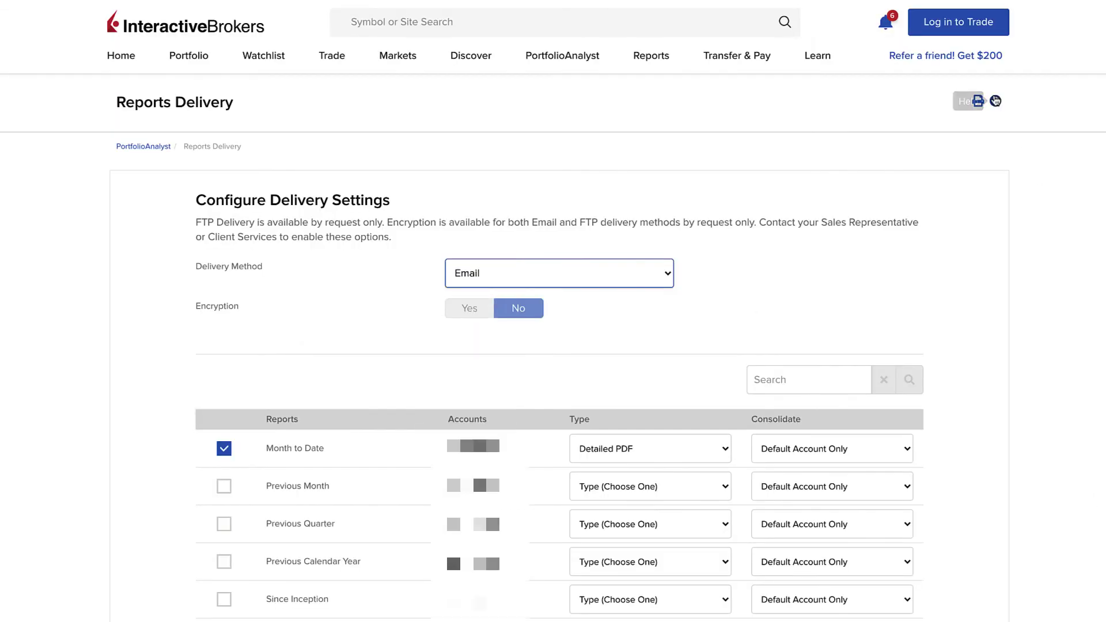
left_click(995, 101)
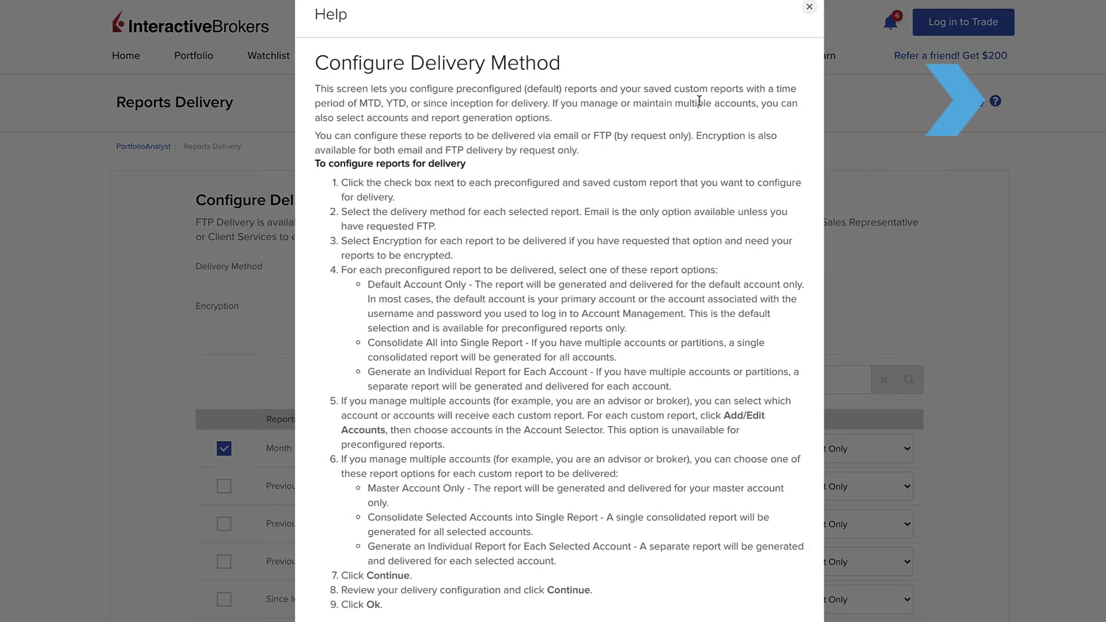